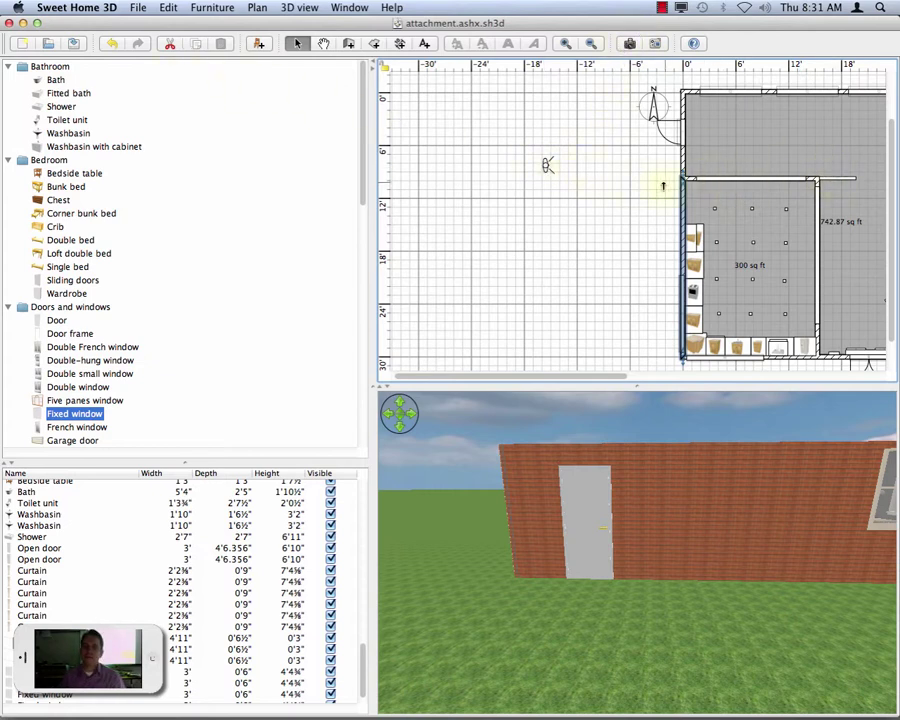
Step: Drag the virtual visitor back outside the house so it faces the brick wall and door
drag(546, 165, 526, 130)
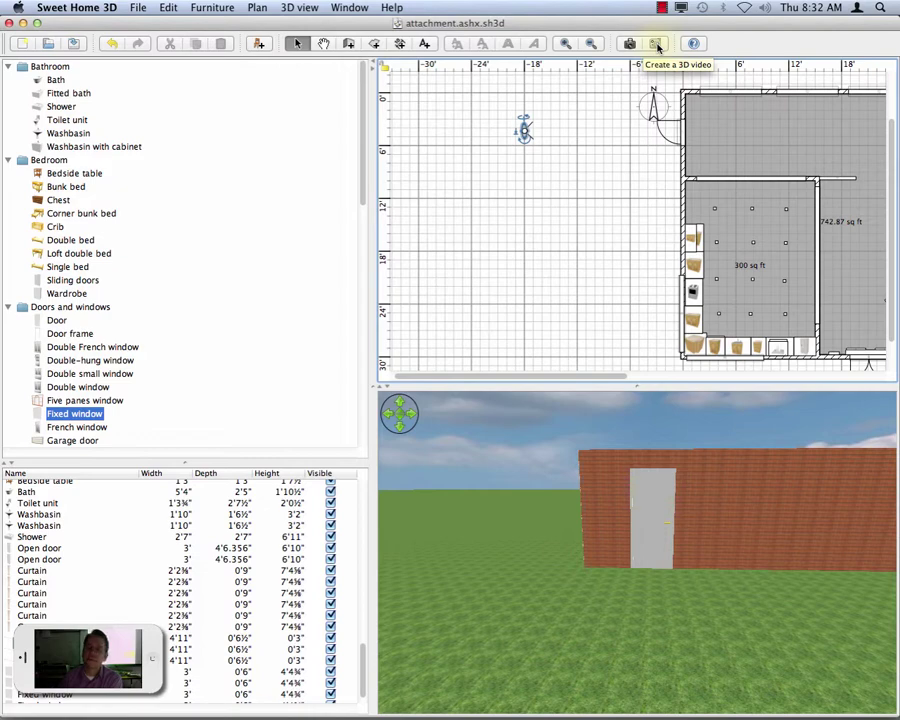
Step: Open the Create 3D video window and move the visitor up close, angled at the door
click(656, 44)
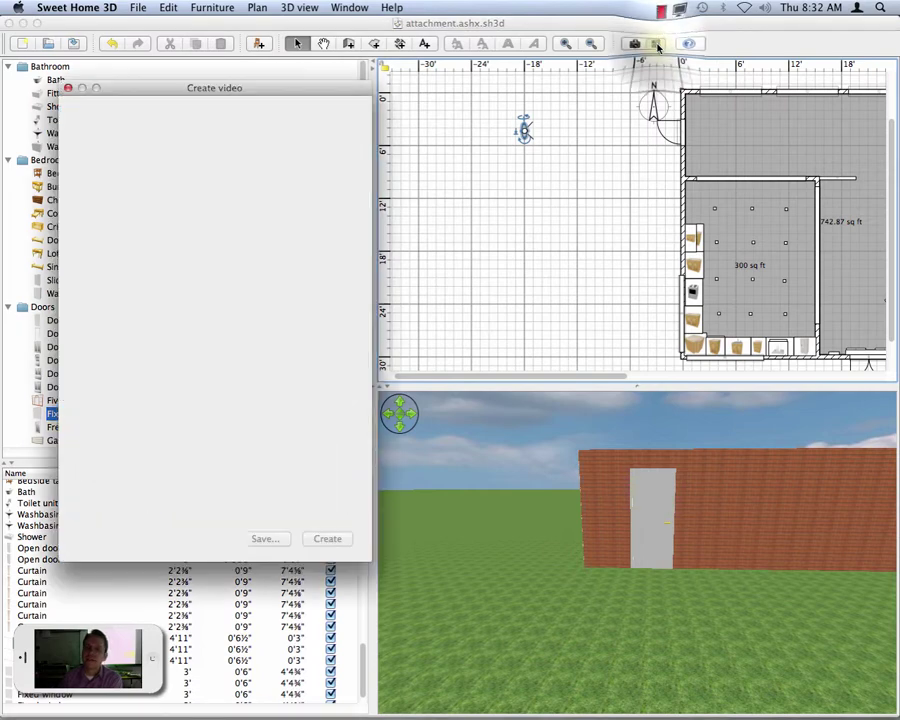
drag(257, 93, 218, 74)
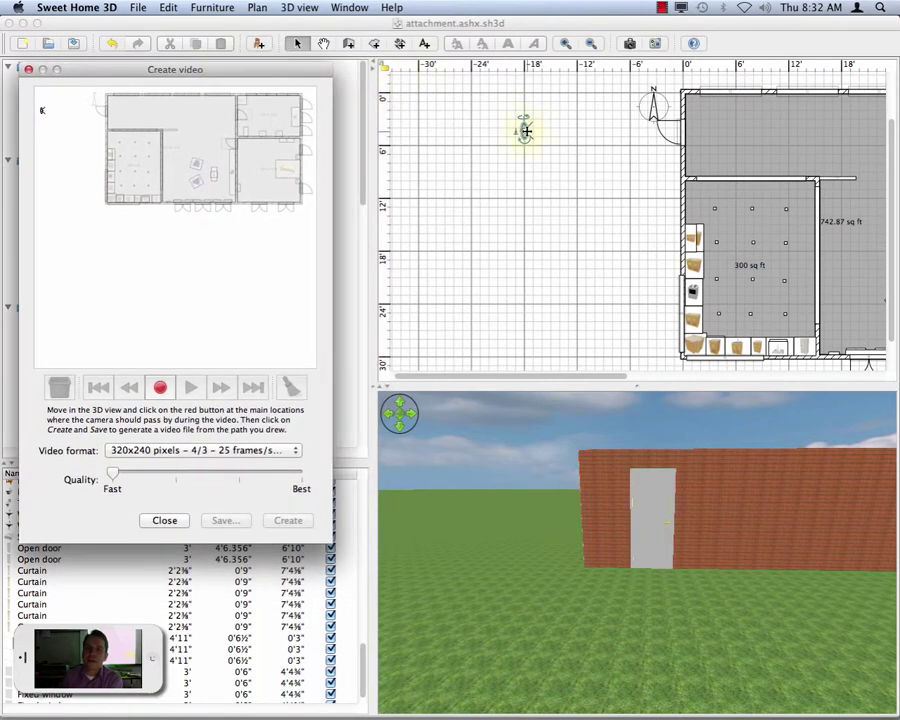
drag(524, 130, 618, 130)
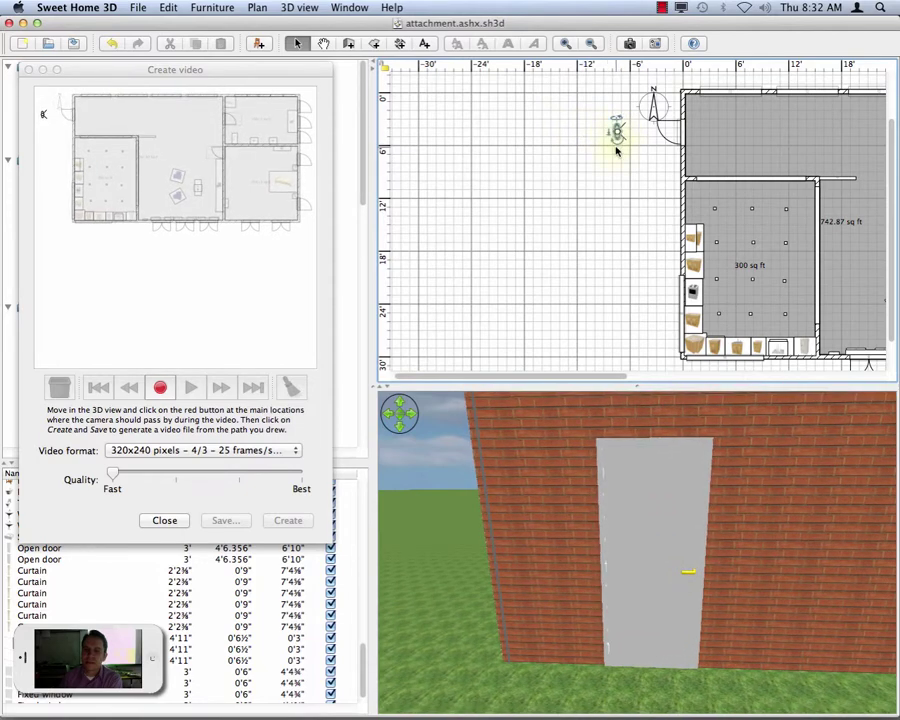
drag(618, 137, 614, 135)
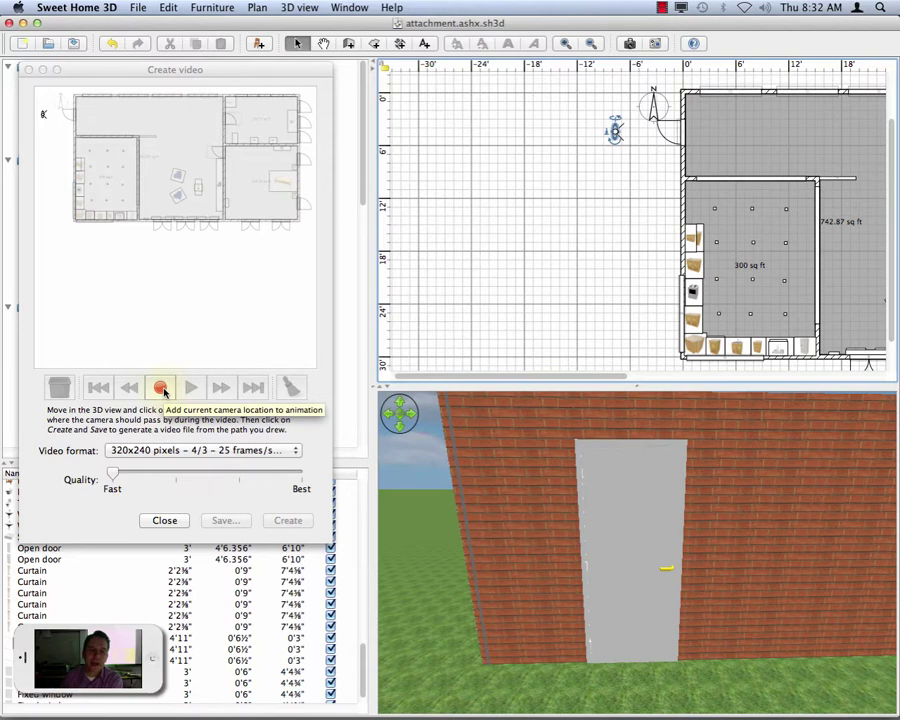
Step: Record the door view, then the hallway view, as the first two path points
click(162, 389)
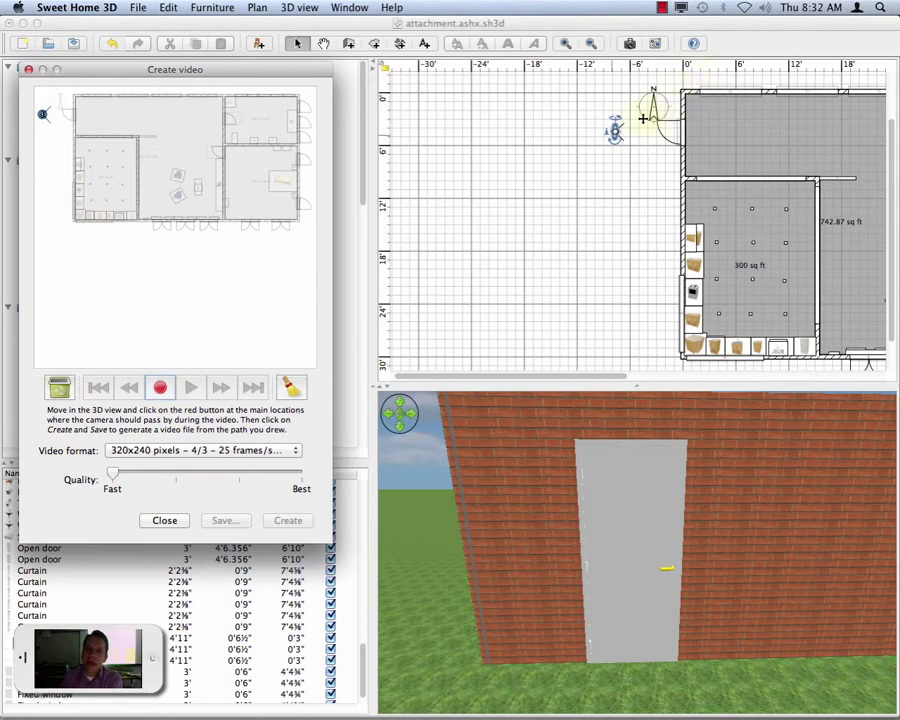
mouse_move(616, 131)
mouse_down()
mouse_move(733, 134)
mouse_move(722, 136)
mouse_up()
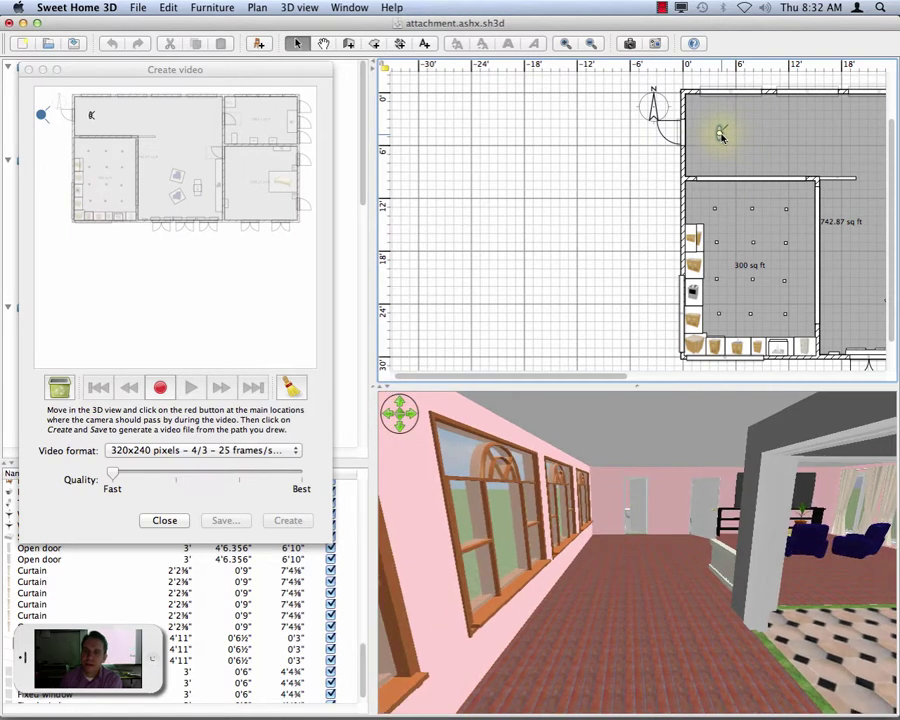
click(157, 393)
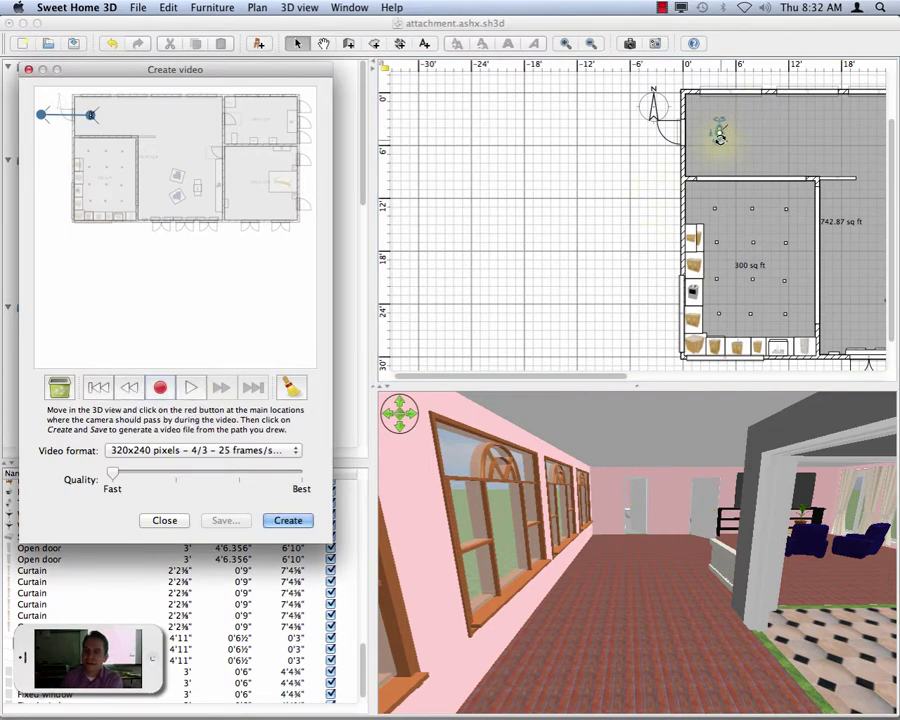
Step: Turn the visitor into the kitchen, lower its eye height, and step further inside
drag(719, 137, 712, 142)
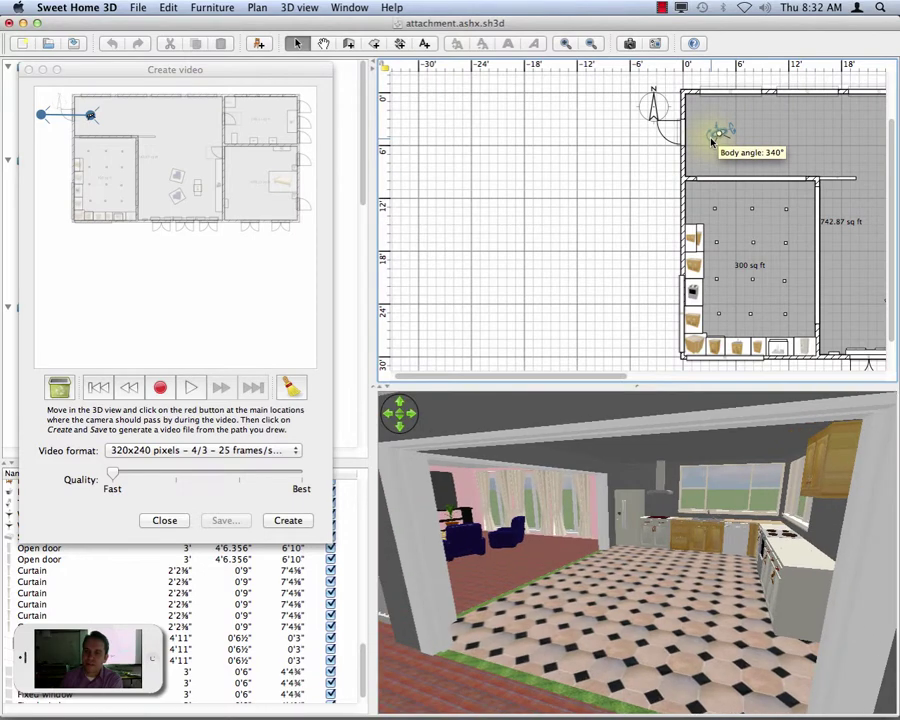
drag(719, 139, 758, 187)
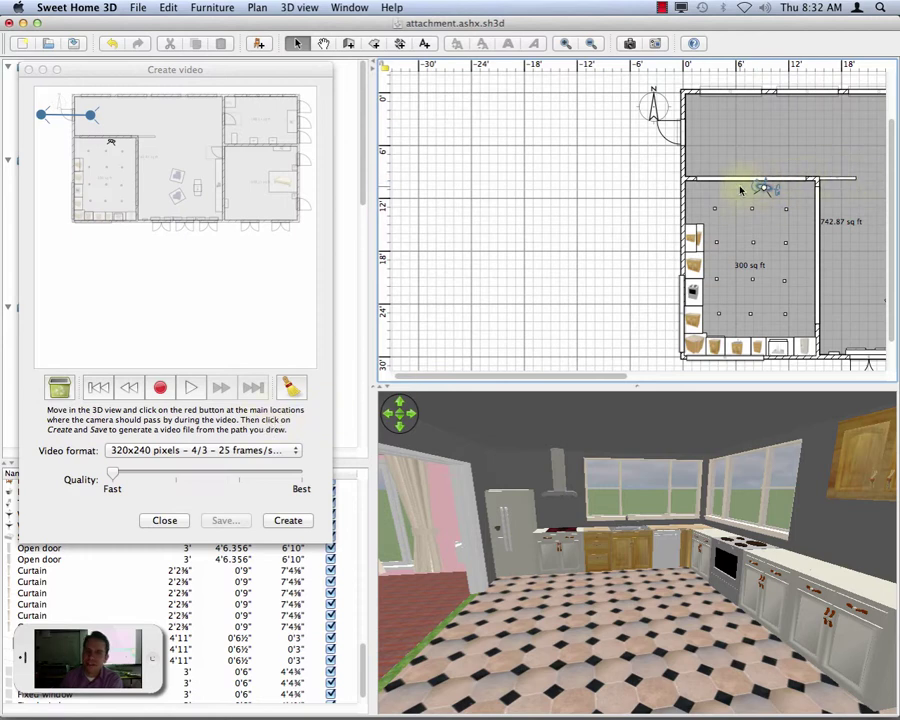
drag(765, 185, 770, 186)
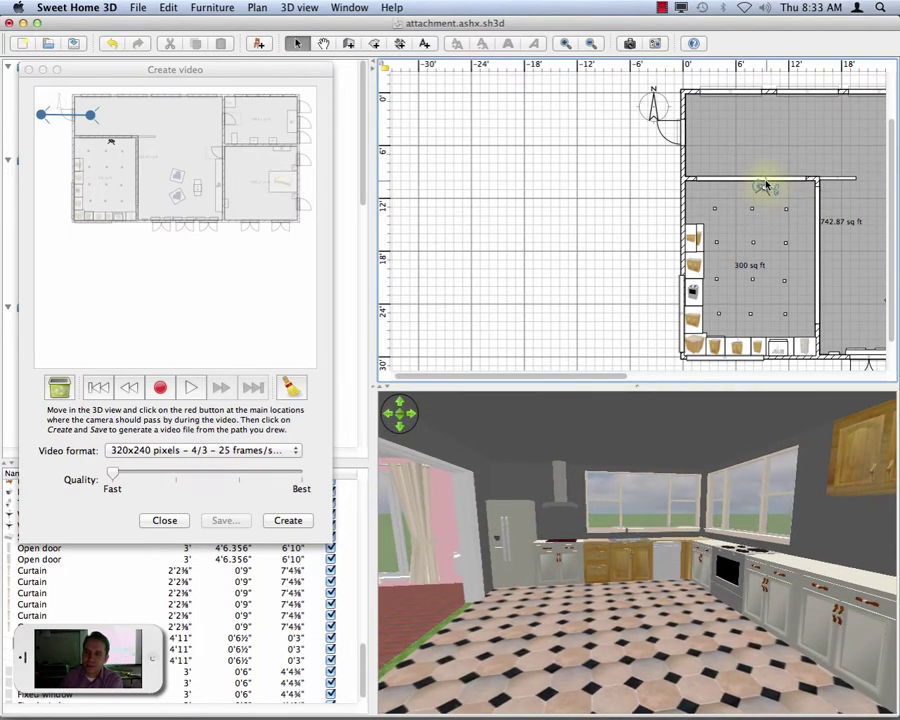
mouse_move(763, 190)
mouse_down()
mouse_move(772, 202)
mouse_move(748, 208)
mouse_up()
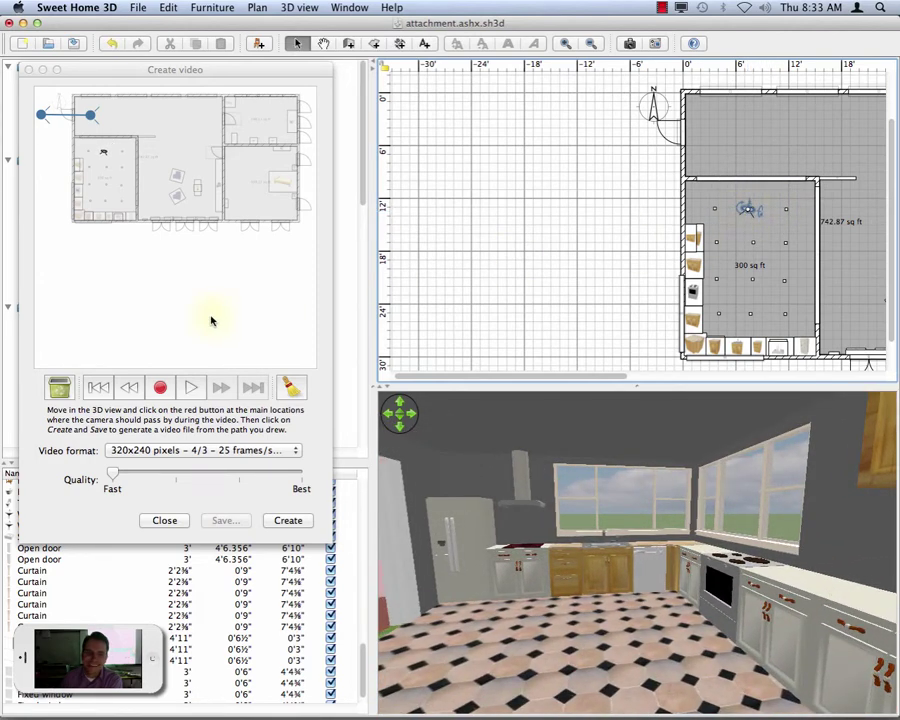
Step: Record the kitchen as stop three, then a view of the blue armchairs as stop four
click(160, 388)
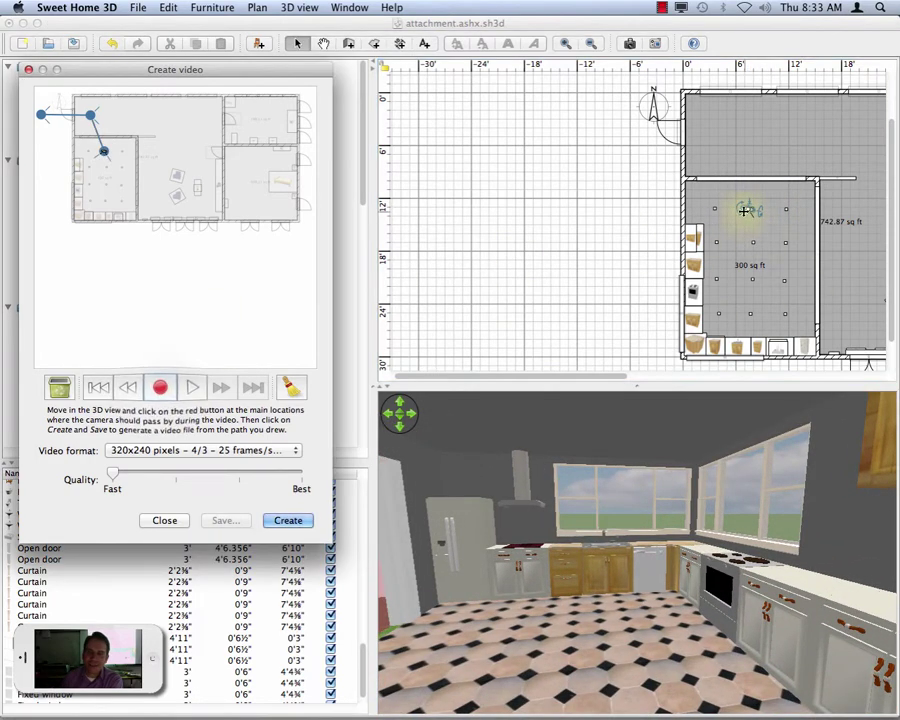
drag(748, 210, 856, 227)
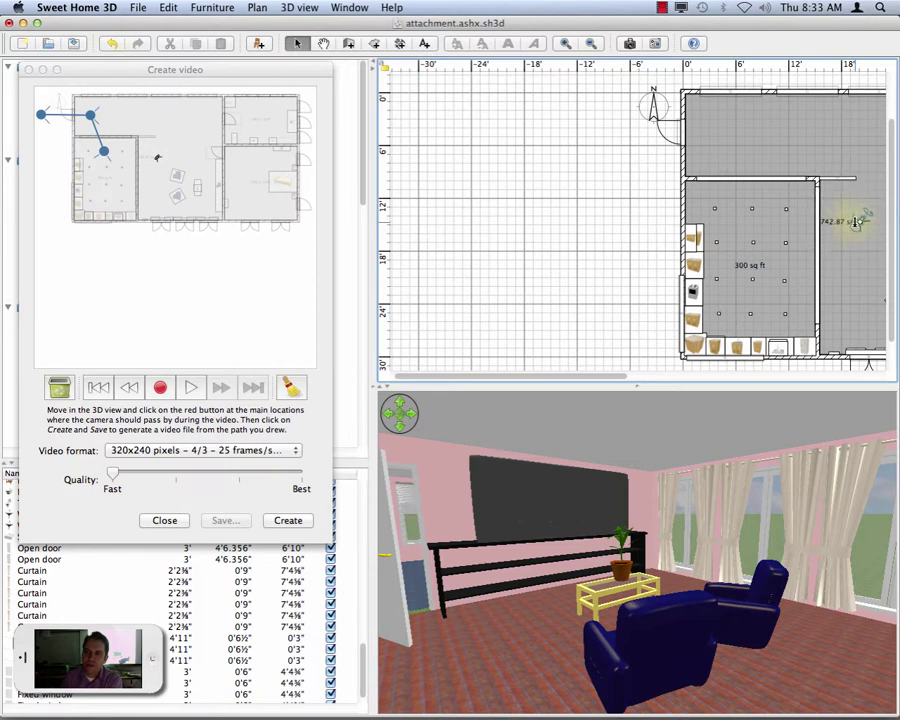
drag(857, 222, 855, 237)
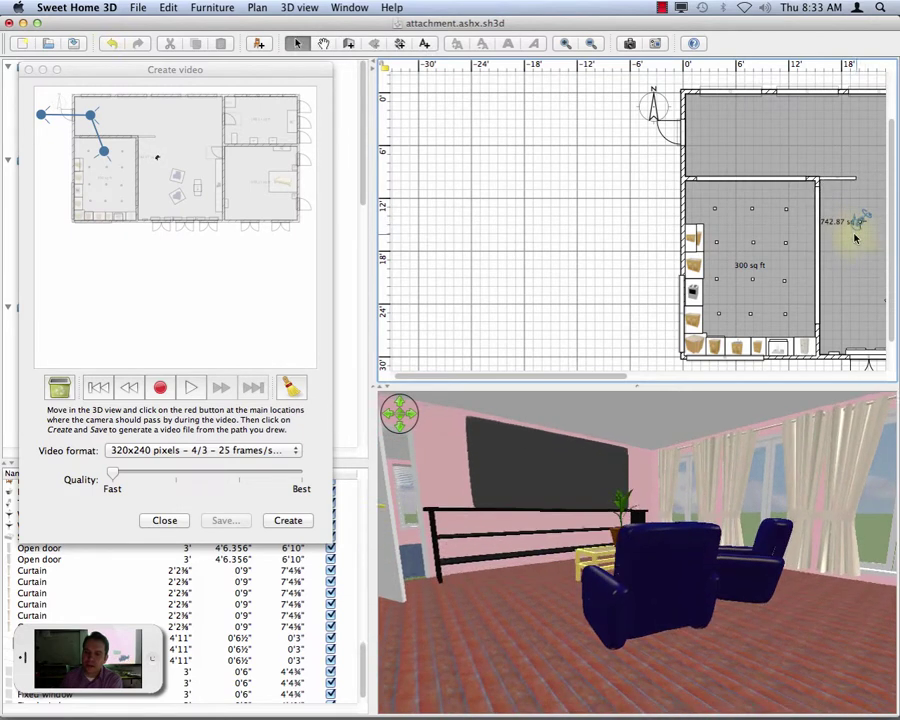
drag(863, 217, 858, 222)
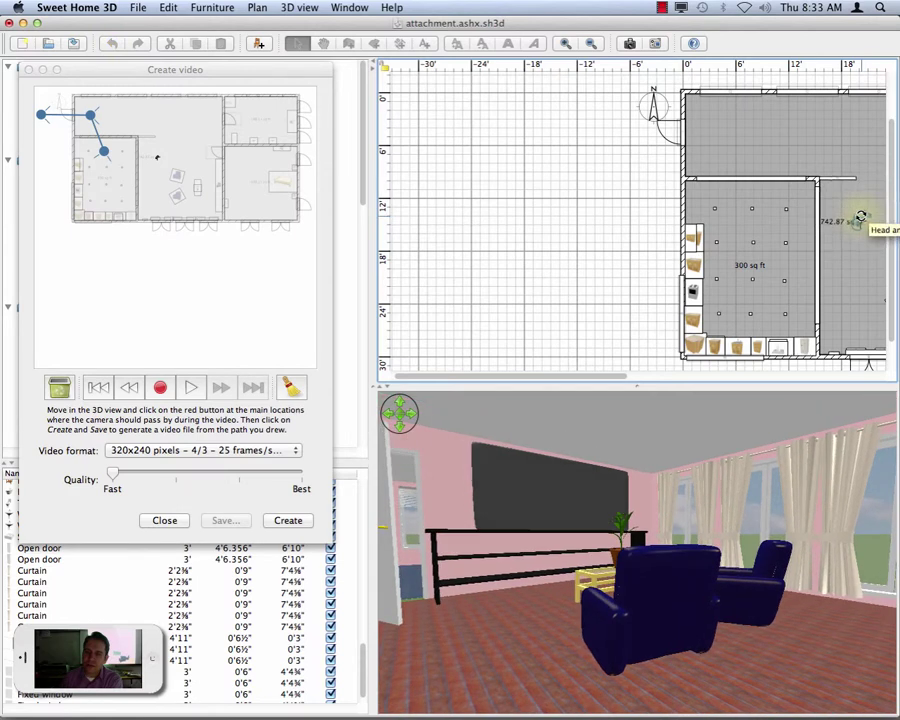
click(160, 387)
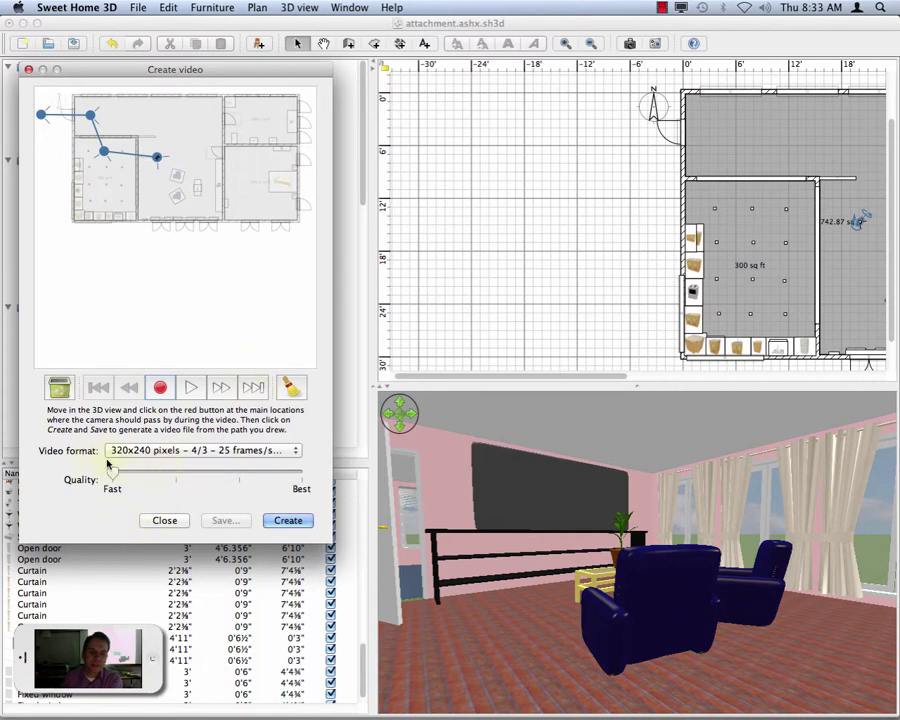
Step: Keep the 320x240 resolution and generate the video from the four-stop path
click(194, 452)
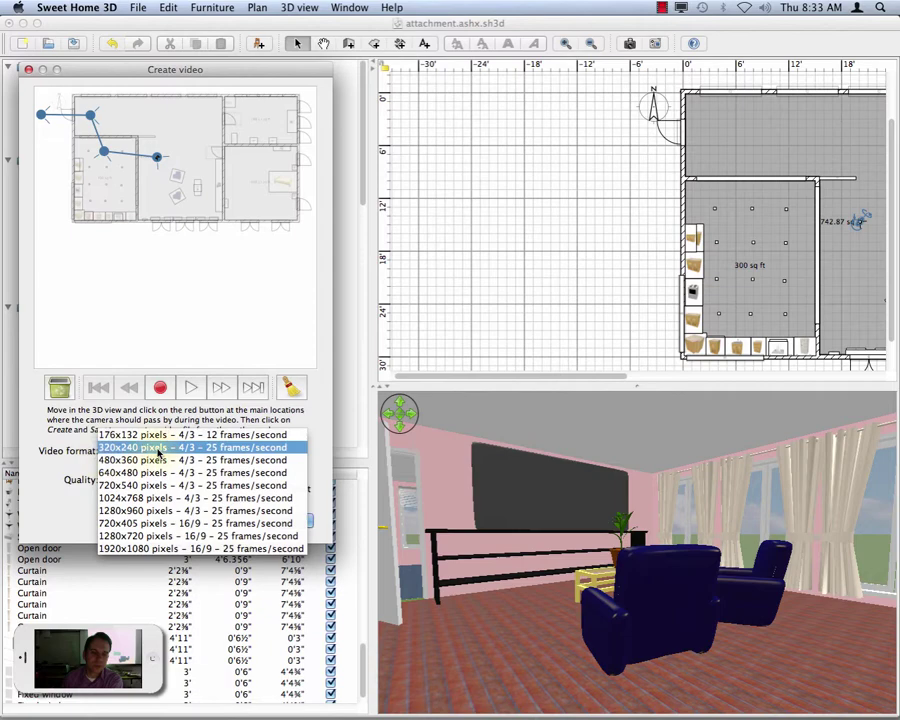
click(137, 450)
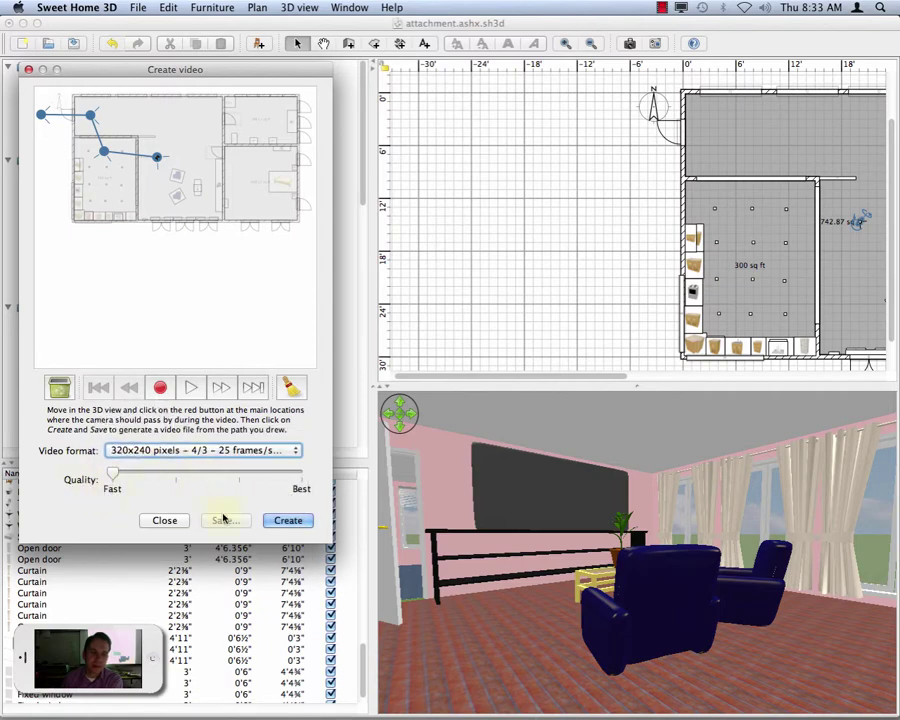
click(295, 526)
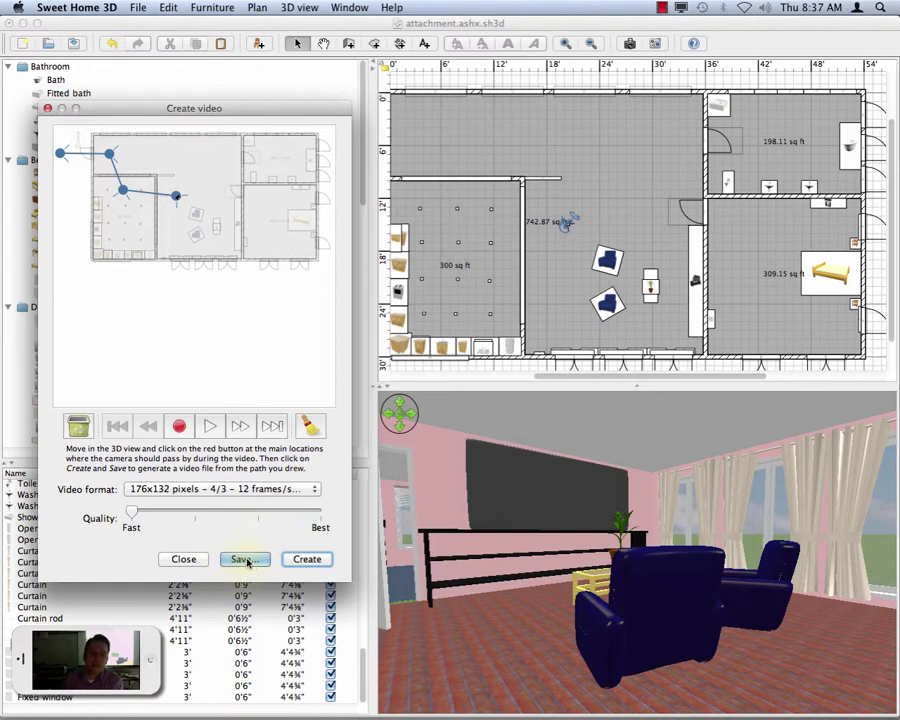
Step: Save the generated video to the Desktop as attachment2.ashx
click(245, 559)
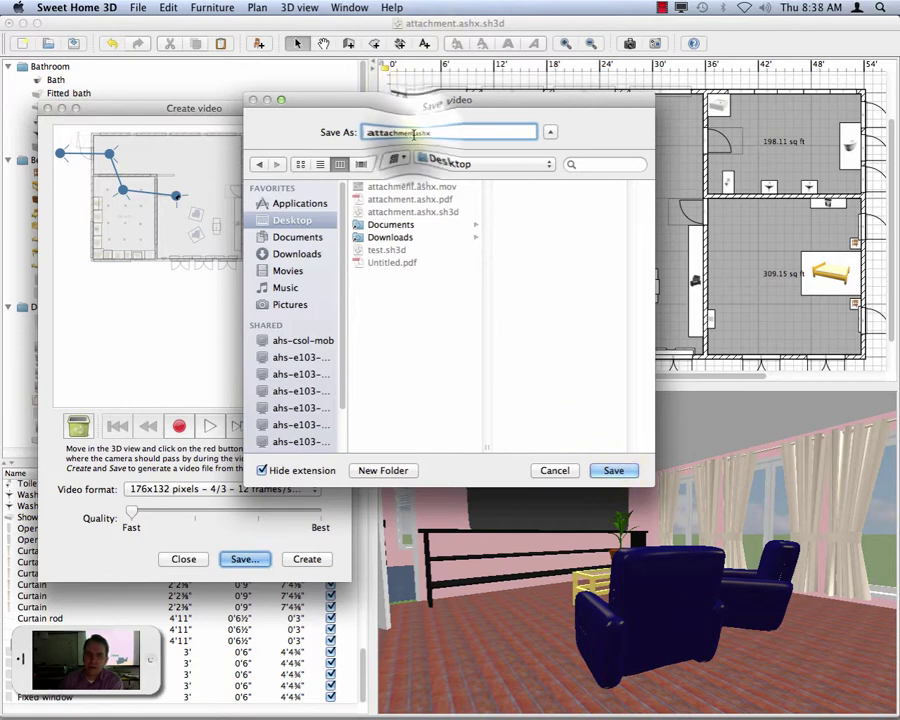
click(401, 132)
text(2)
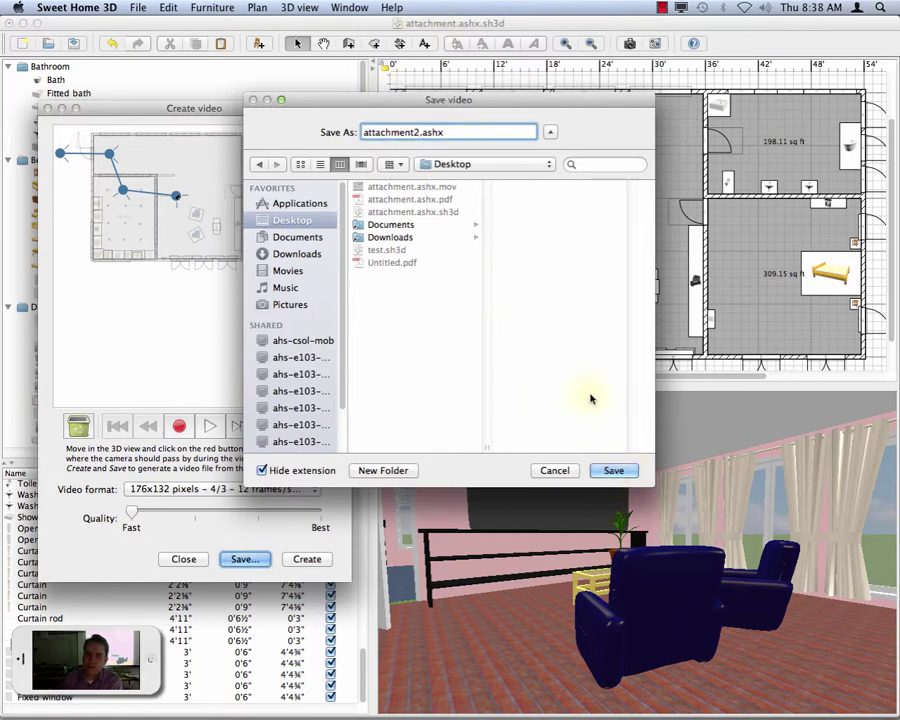
click(613, 470)
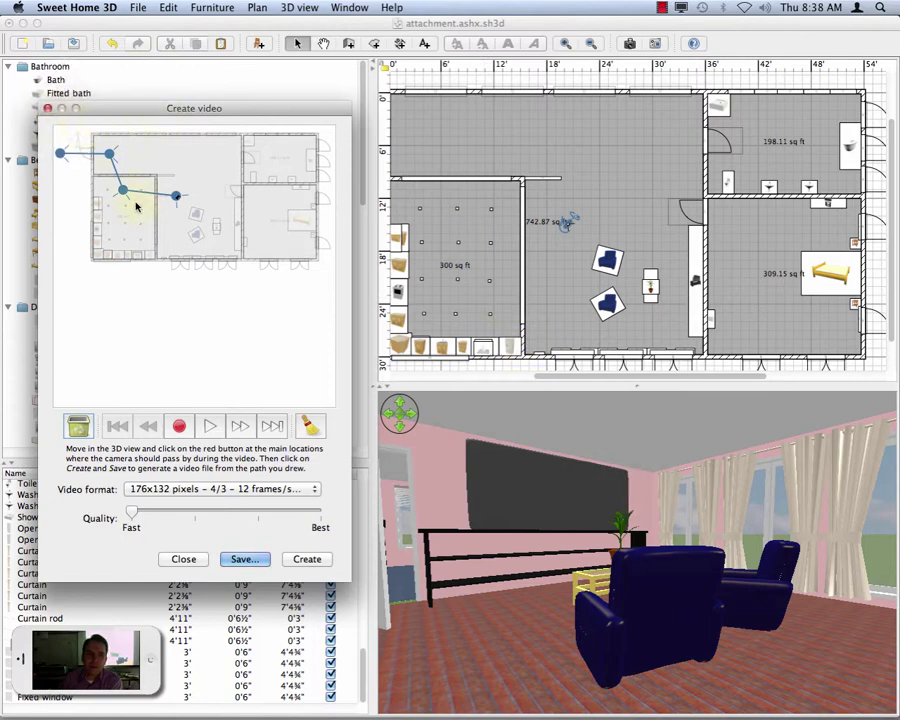
Step: Close the video window and house project, then show the Desktop folder in Finder
click(183, 559)
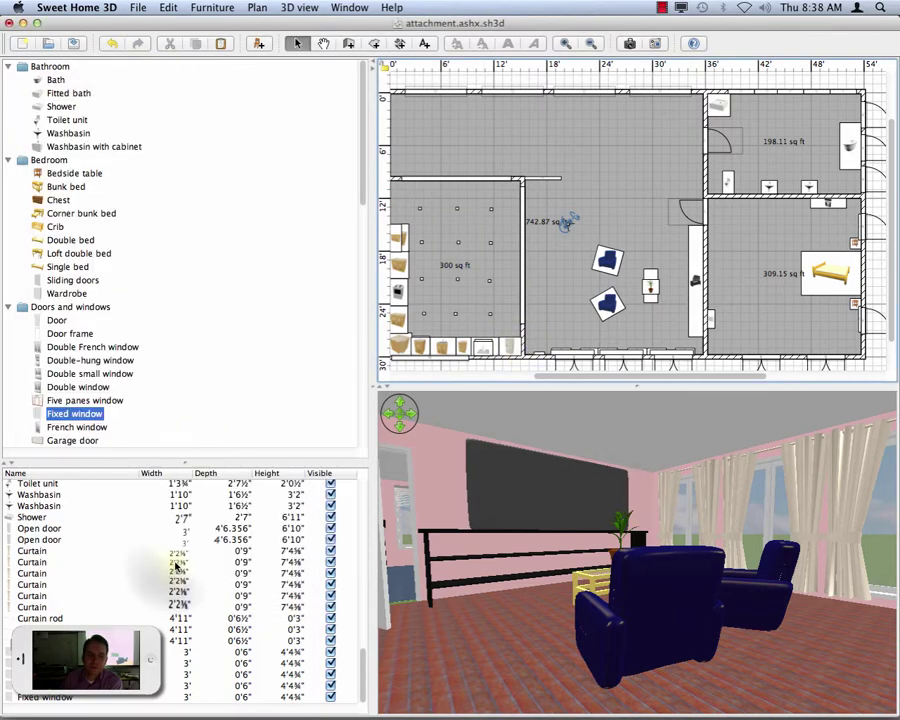
click(9, 22)
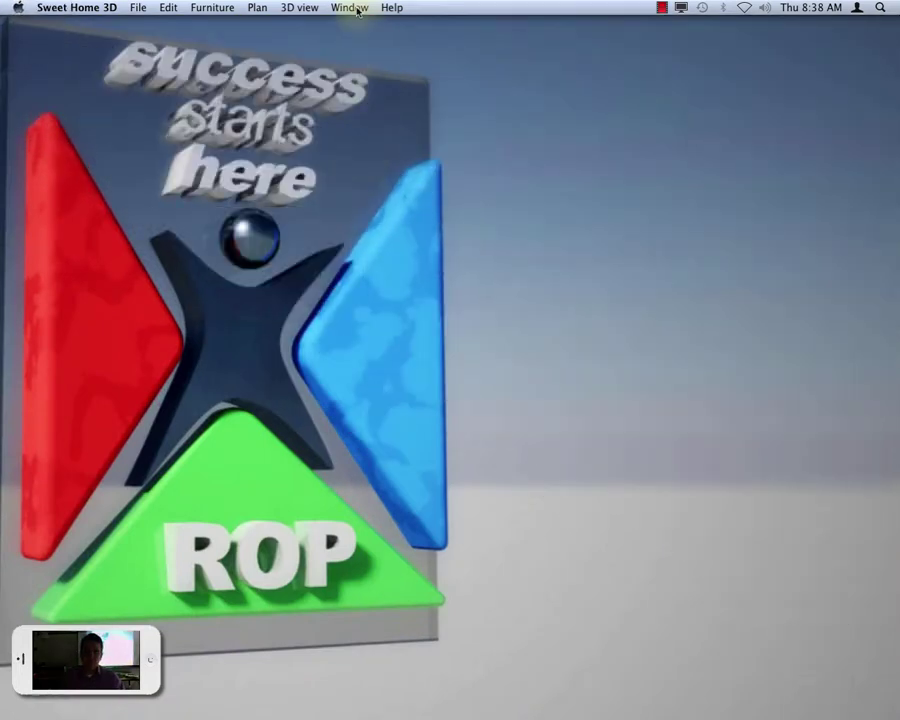
click(299, 8)
click(618, 200)
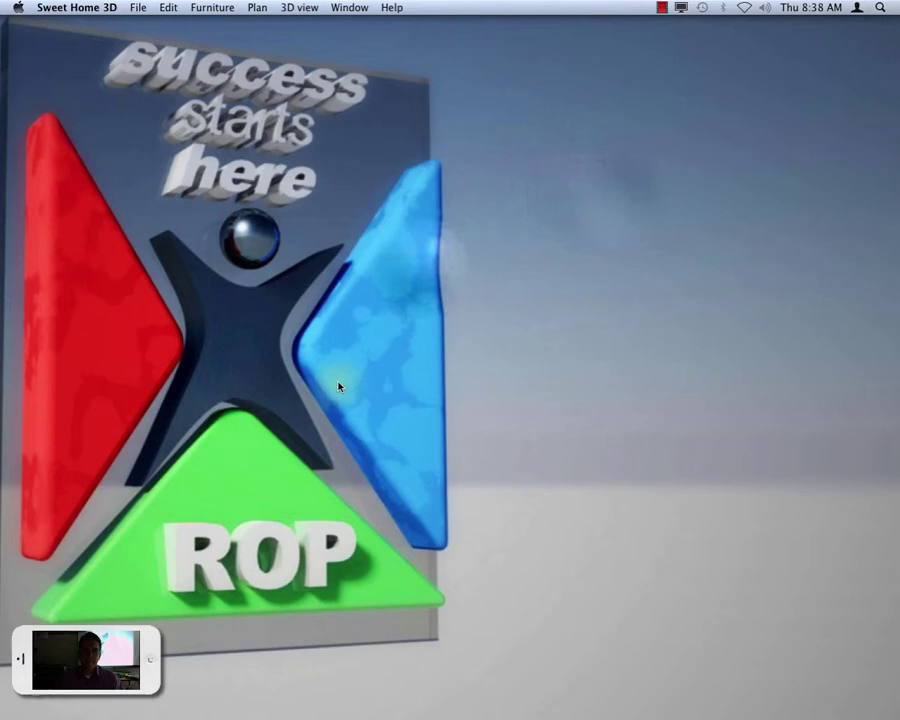
click(50, 700)
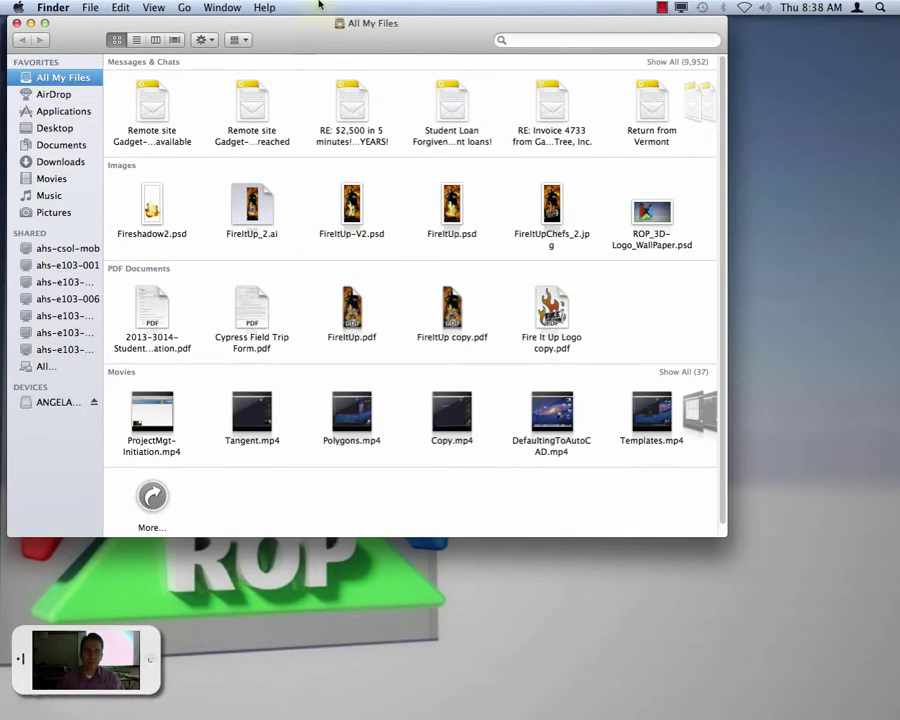
click(46, 129)
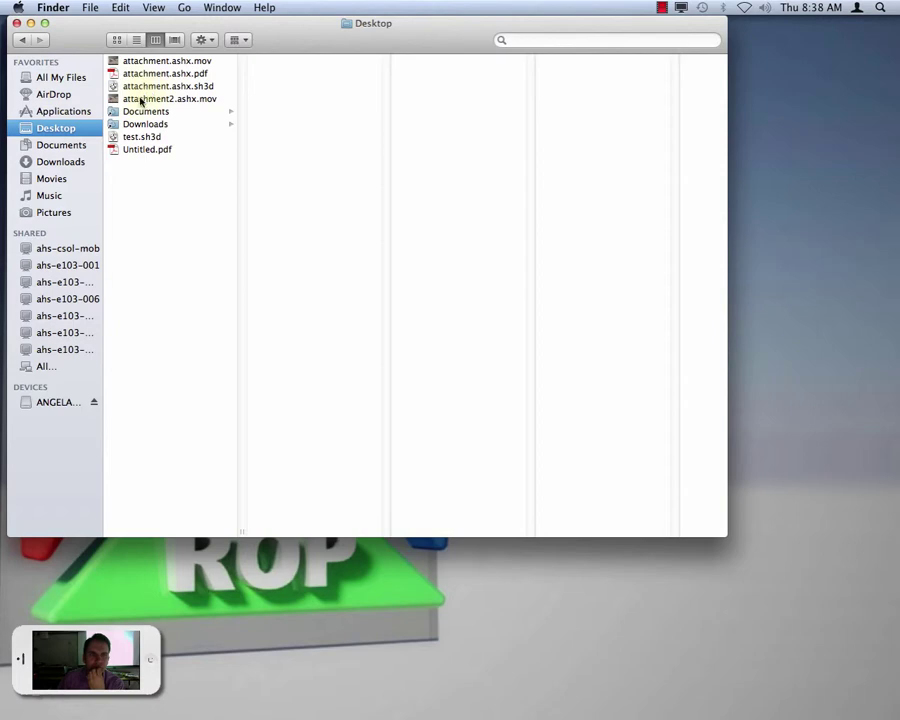
Step: Play attachment.ashx.mov full screen in QuickTime to its end, then exit full screen
double_click(152, 62)
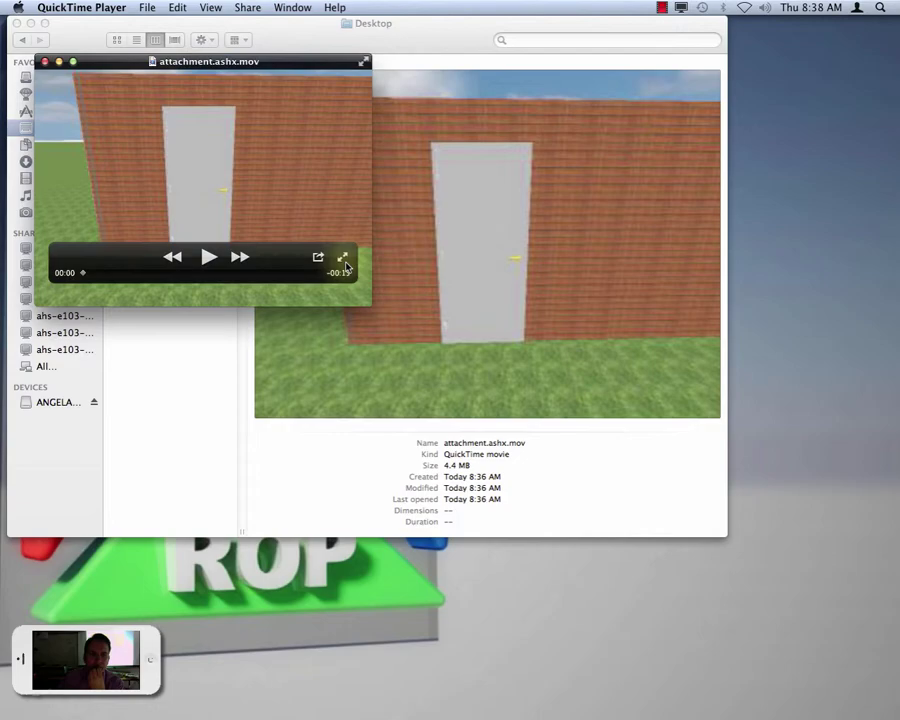
click(342, 257)
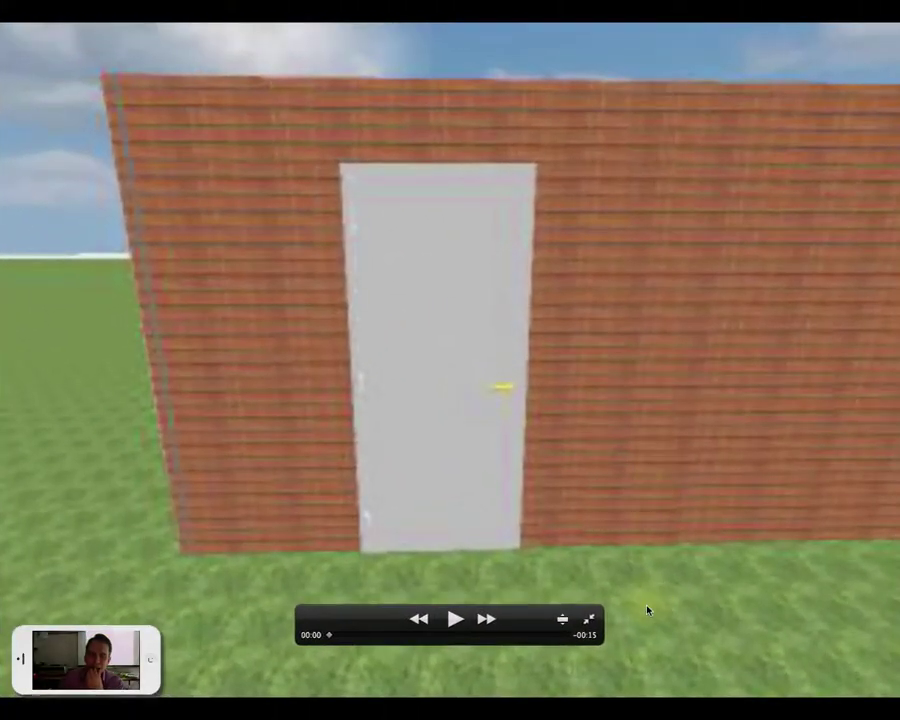
click(455, 620)
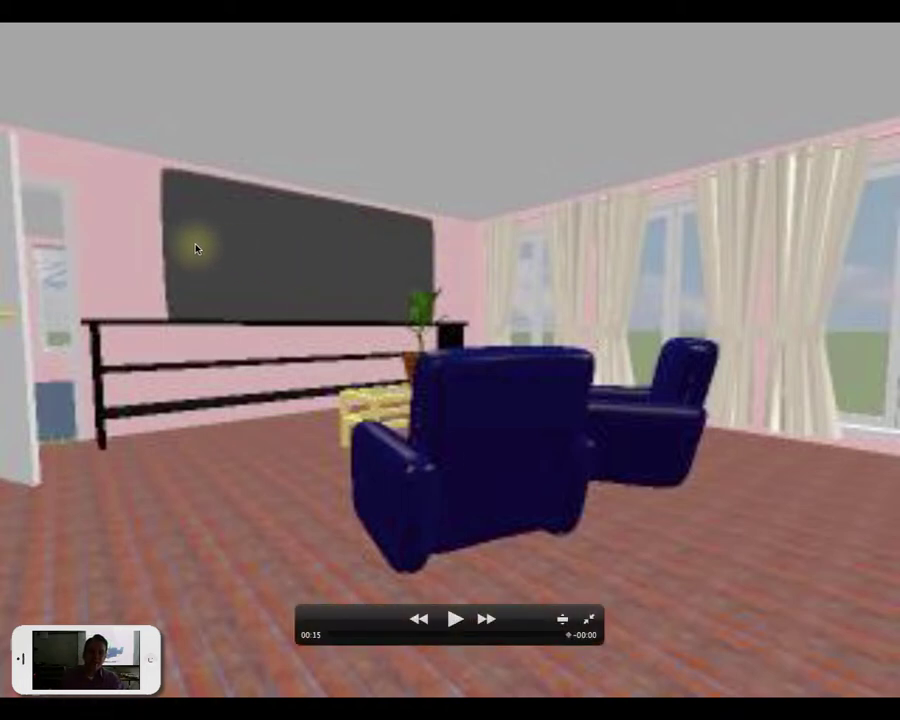
key(Escape)
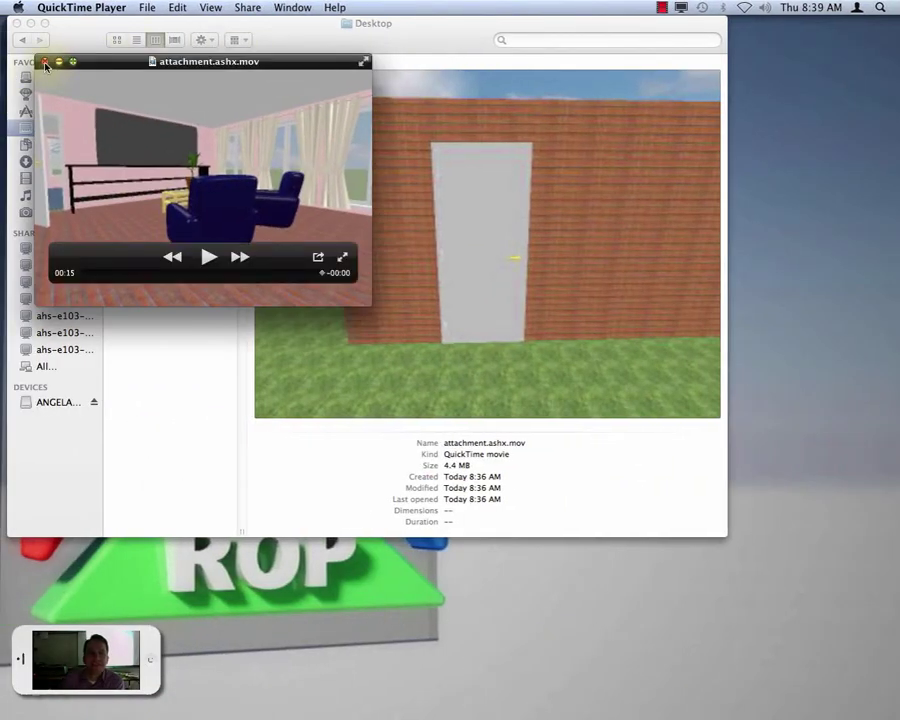
Step: Close the movie and the Desktop Finder window, then launch Camtasia 2
click(45, 63)
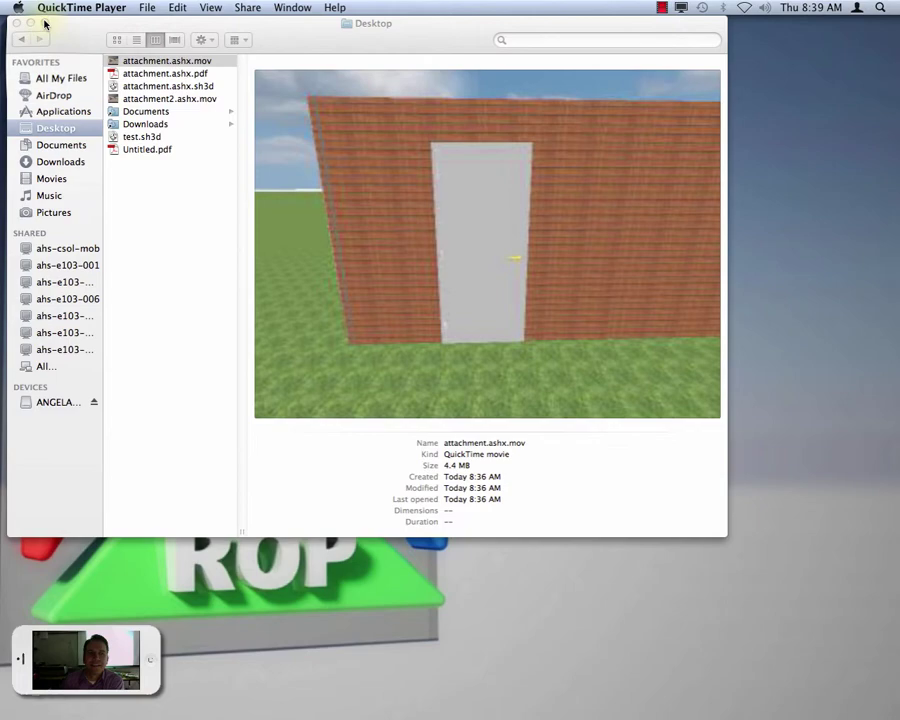
click(45, 23)
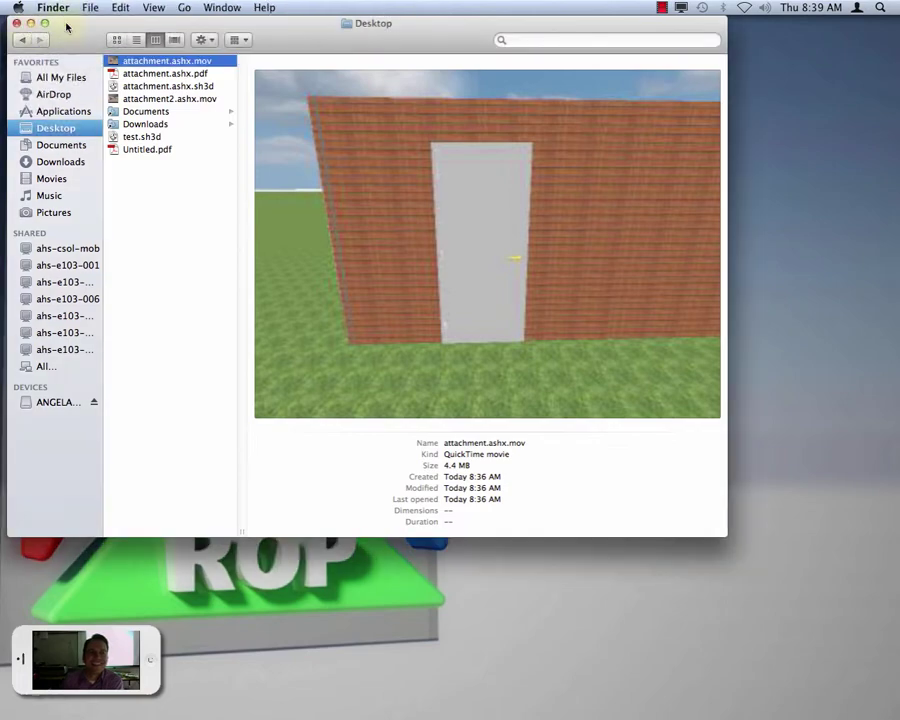
drag(66, 27, 154, 72)
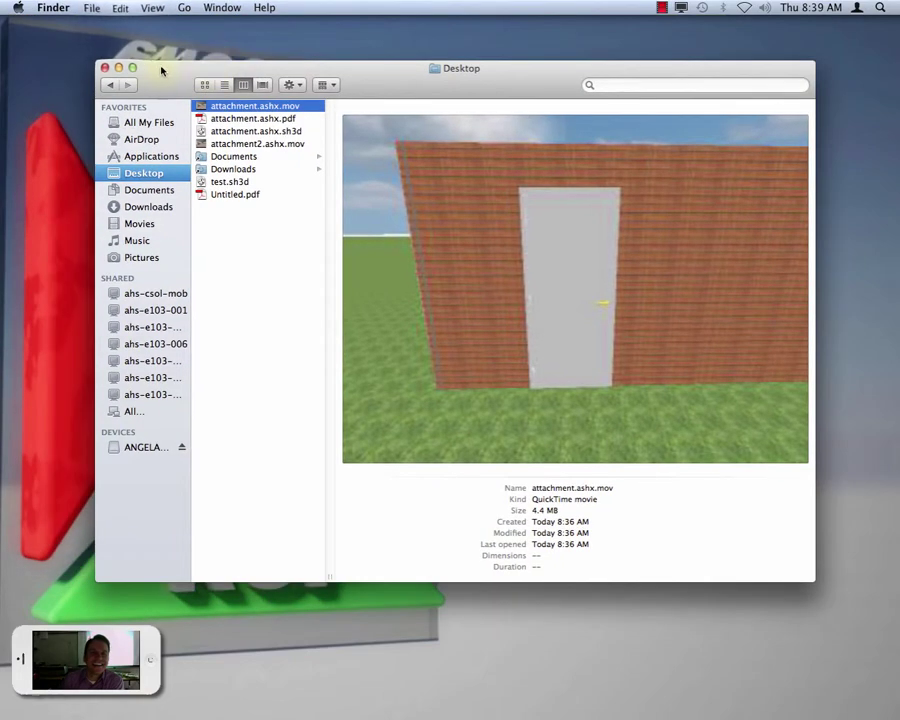
click(104, 68)
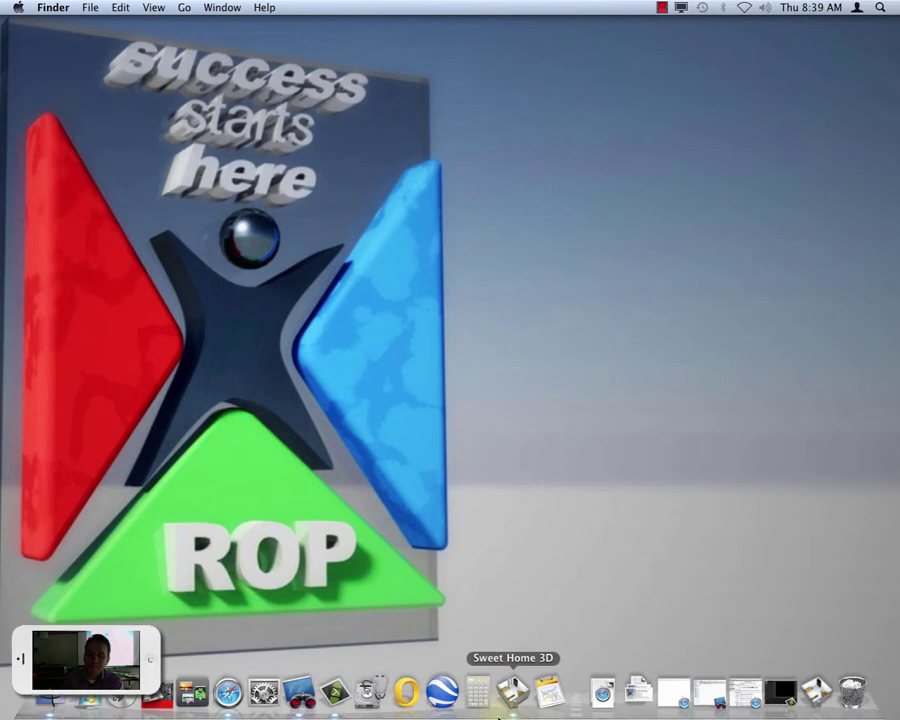
click(340, 700)
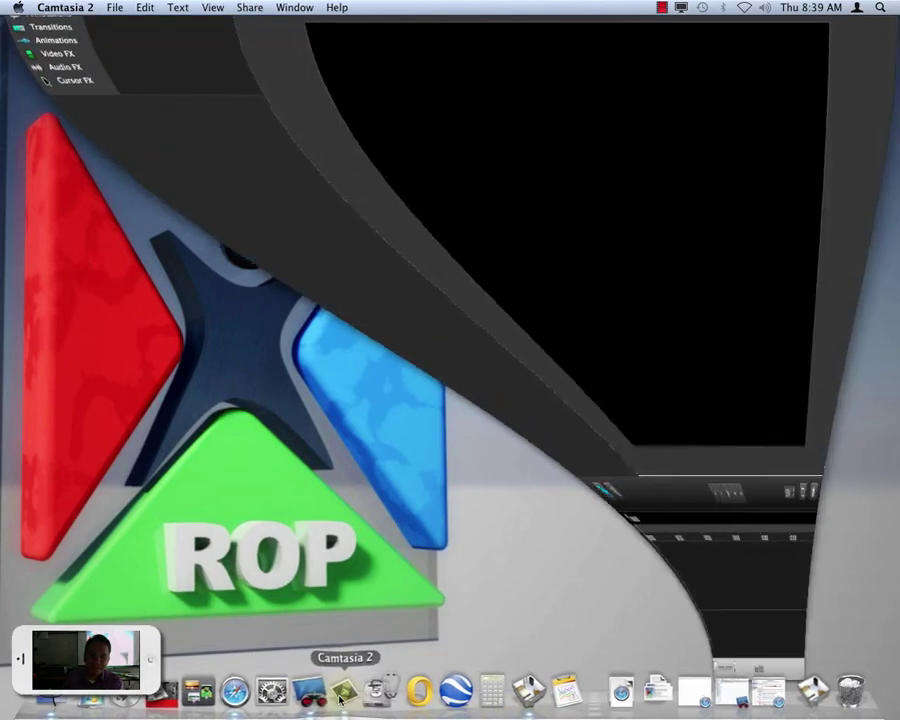
click(59, 8)
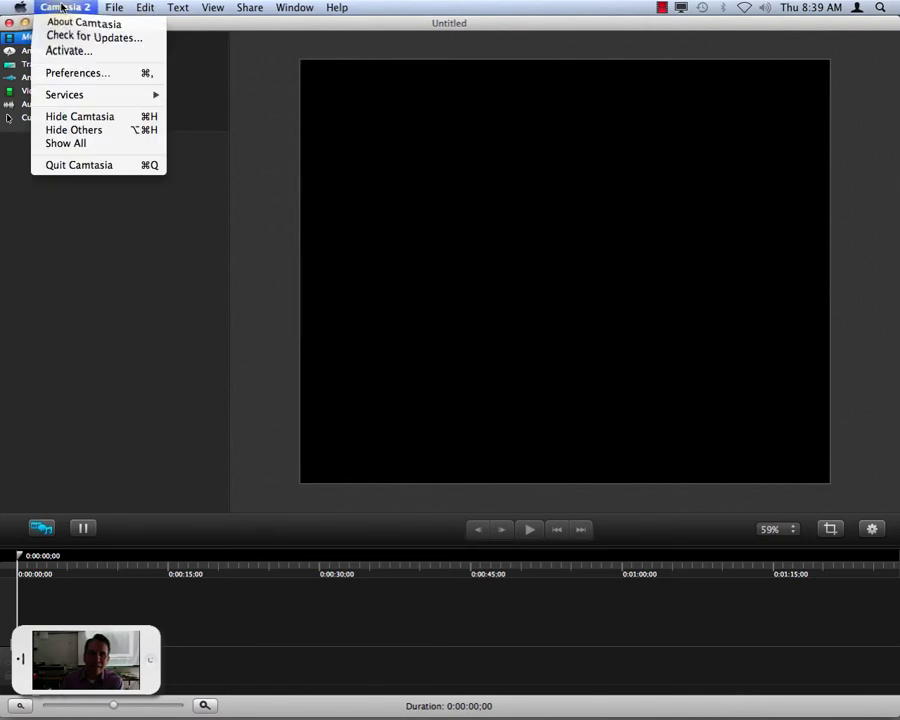